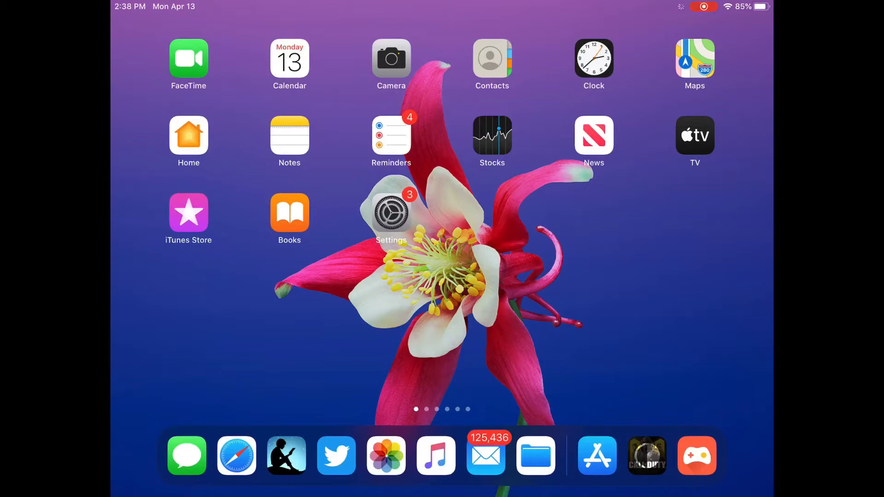
# Open your own Messages conversation, reopen it after going home, and bring up the Dock over it.
pyautogui.click(187, 456)
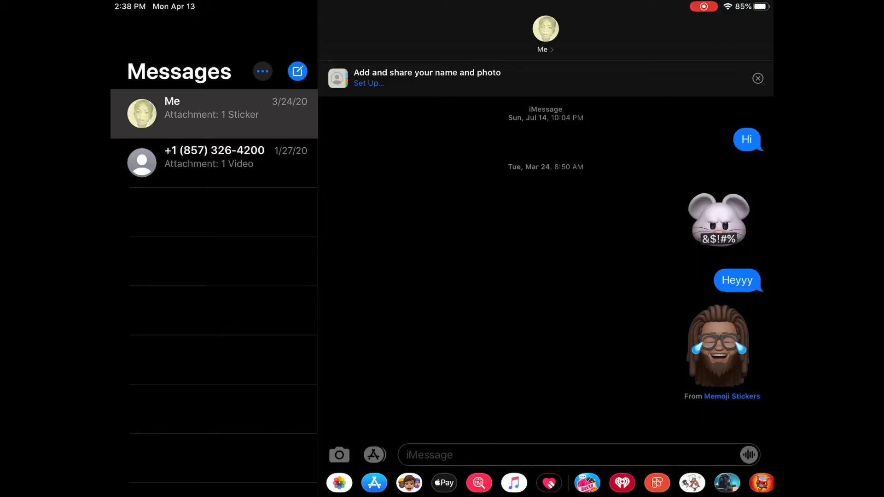
pyautogui.press('super+h')
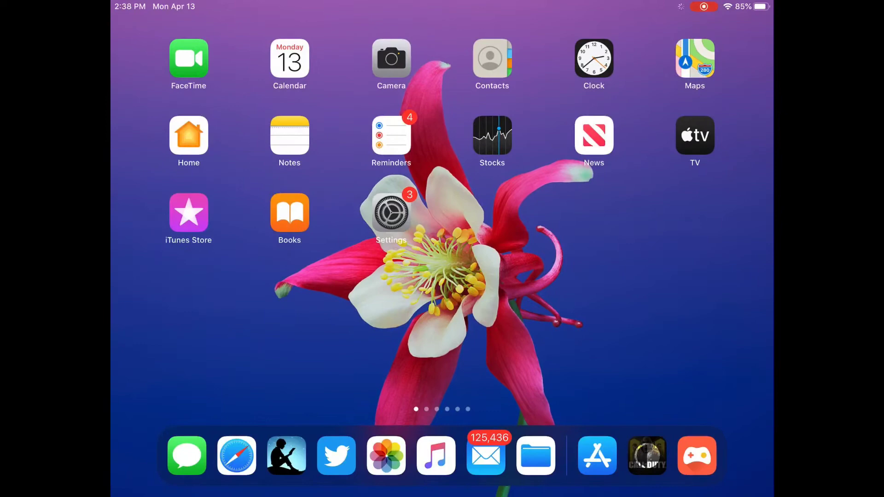
pyautogui.click(187, 456)
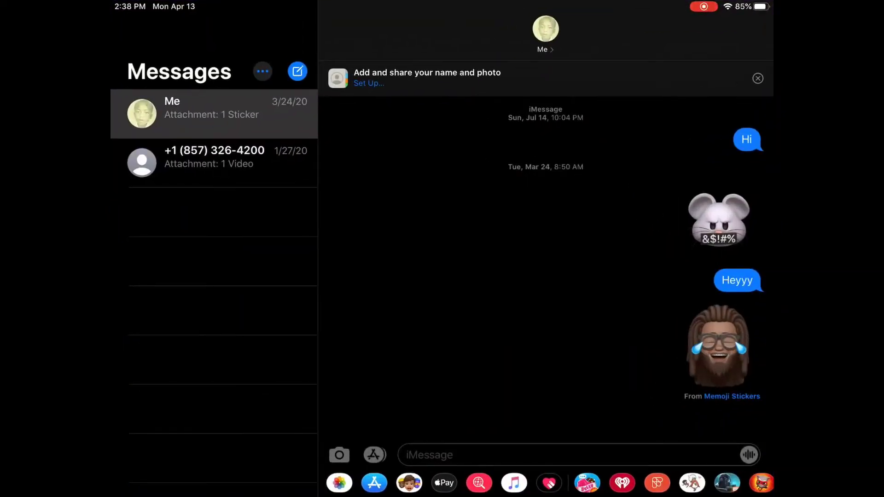
pyautogui.moveTo(434, 494); pyautogui.dragTo(434, 442)
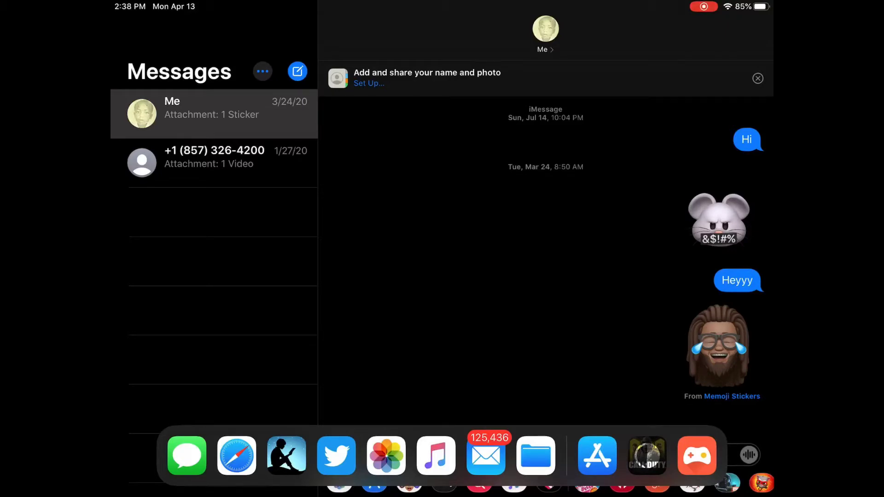
# Pull Photos out of the Dock as a Slide Over window floating beside the Messages chat.
pyautogui.click(386, 456)
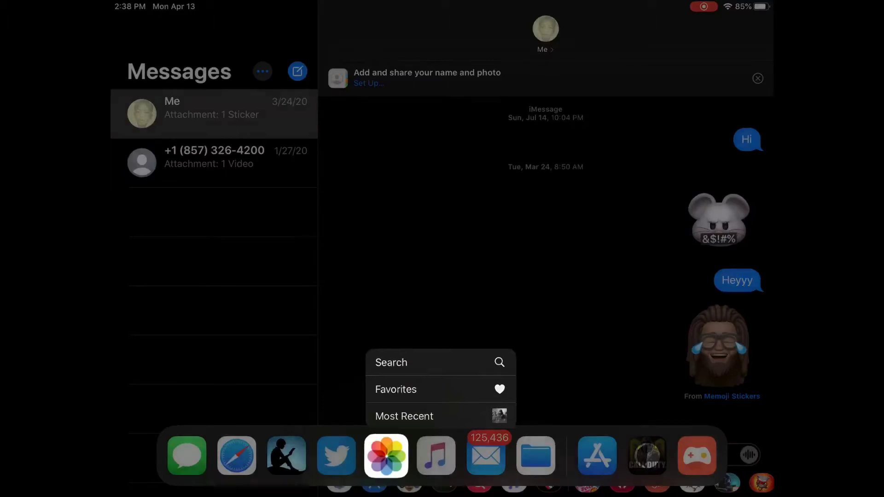
pyautogui.click(546, 276)
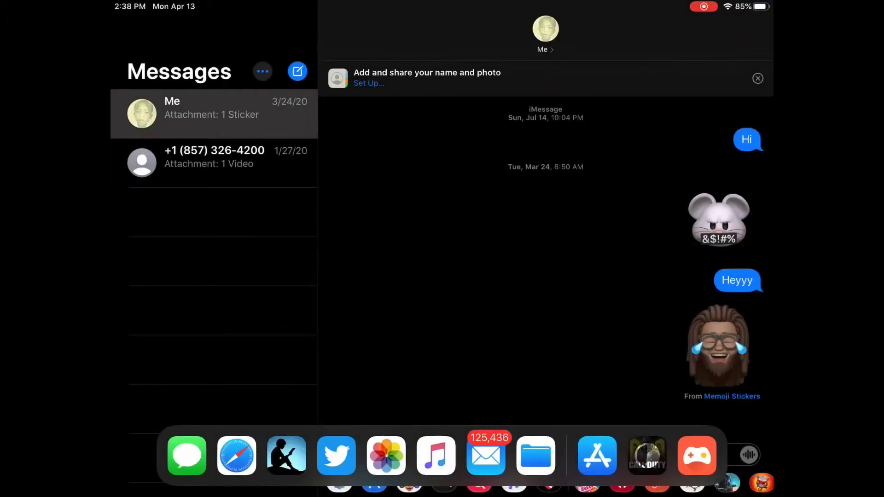
pyautogui.moveTo(385, 456); pyautogui.dragTo(572, 256)
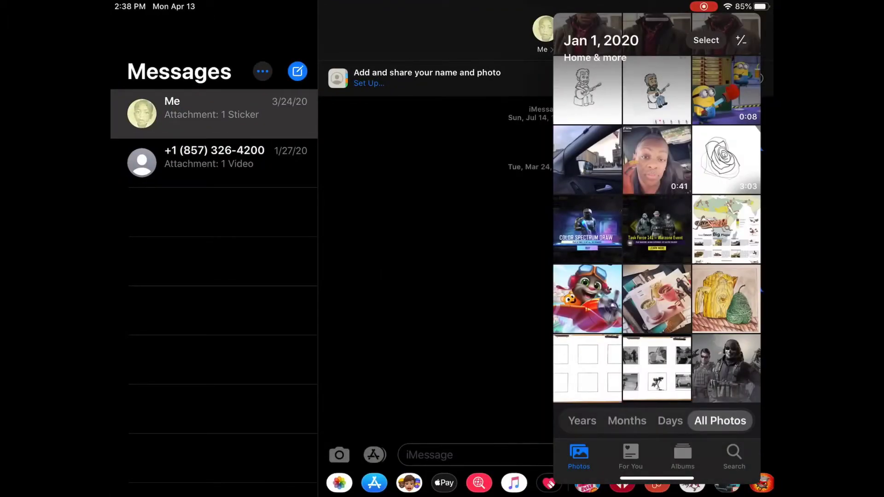
pyautogui.scroll(-3, 656, 242)
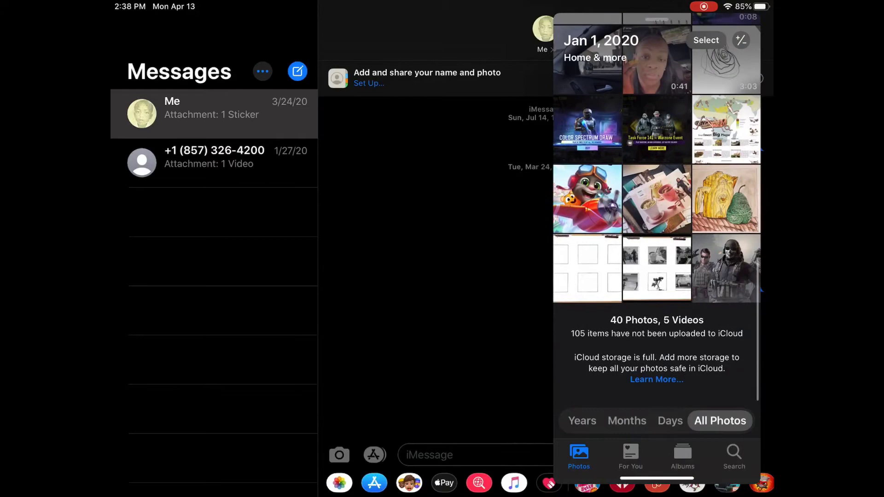
pyautogui.scroll(5, 657, 241)
pyautogui.scroll(5, 656, 249)
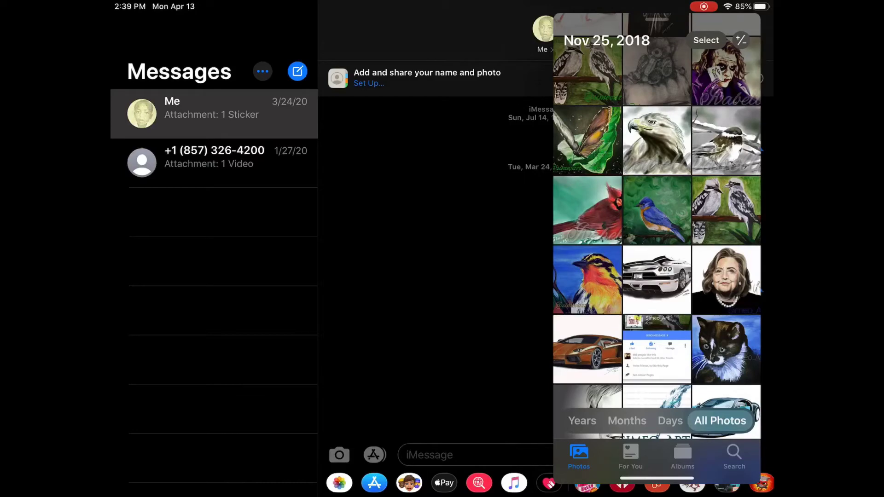
# Drop the bluebird painting from the Photos panel into the iMessage draft.
pyautogui.click(469, 455)
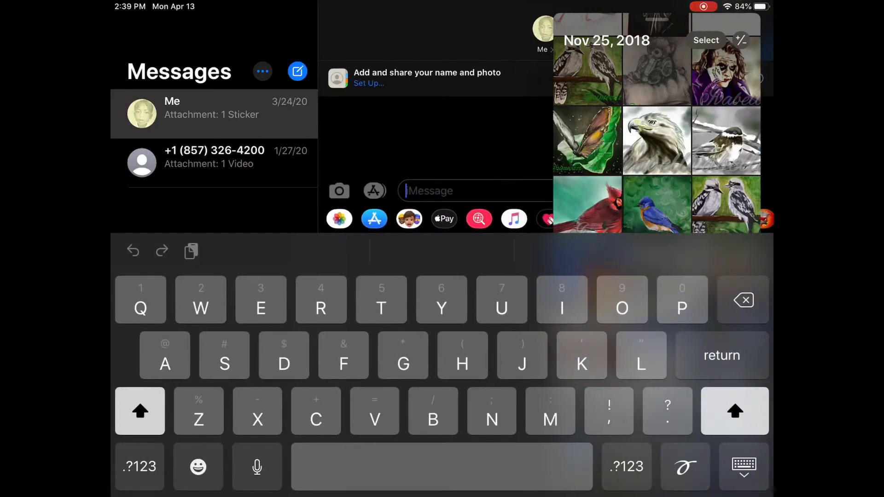
pyautogui.click(744, 466)
pyautogui.moveTo(656, 210)
pyautogui.mouseDown()
pyautogui.moveTo(468, 301)
pyautogui.moveTo(445, 373)
pyautogui.mouseUp()
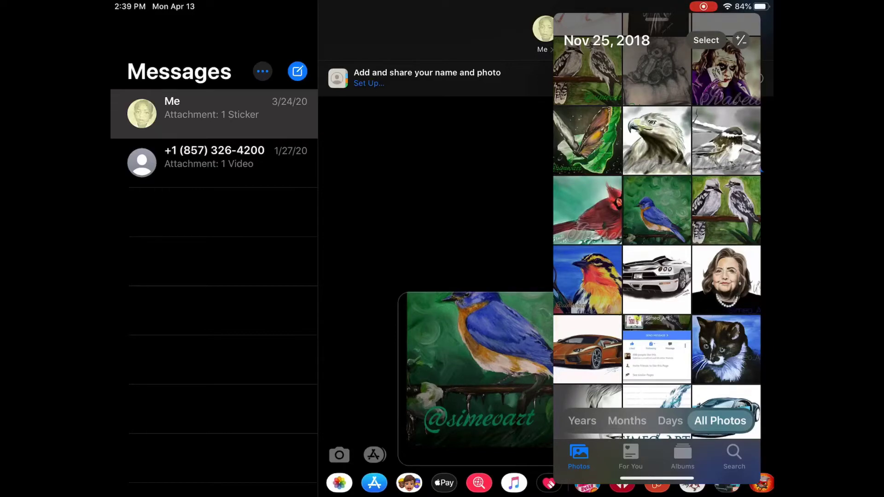
# Move the Photos panel aside, send the bluebird painting, then return the panel to the right.
pyautogui.moveTo(657, 17)
pyautogui.mouseDown()
pyautogui.moveTo(627, 76)
pyautogui.moveTo(680, 55)
pyautogui.mouseUp()
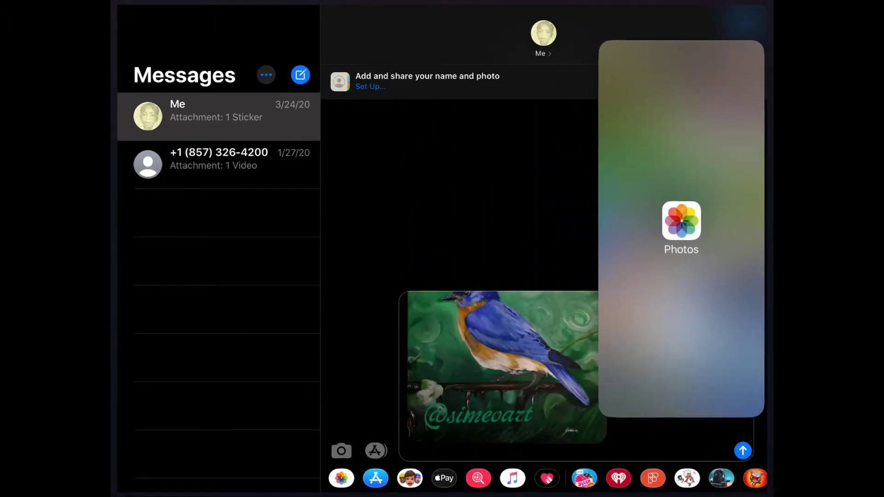
pyautogui.moveTo(681, 56)
pyautogui.mouseDown()
pyautogui.moveTo(525, 65)
pyautogui.moveTo(673, 60)
pyautogui.mouseUp()
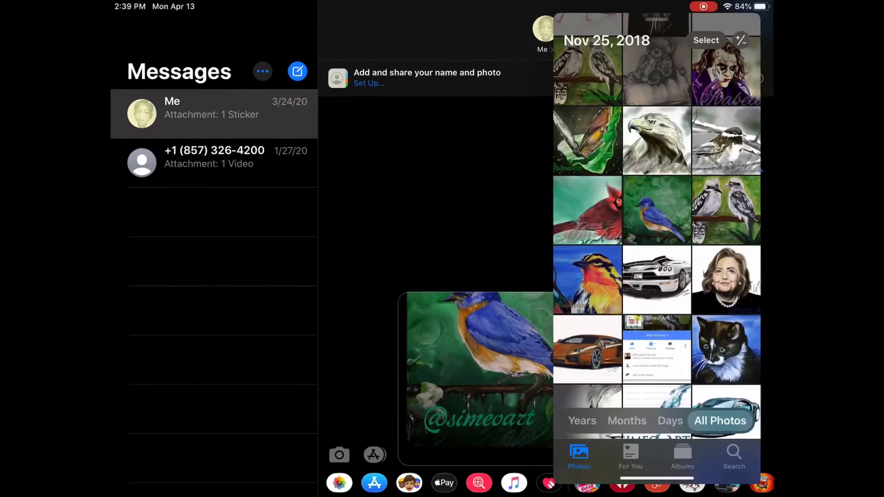
pyautogui.moveTo(656, 17); pyautogui.dragTo(227, 18)
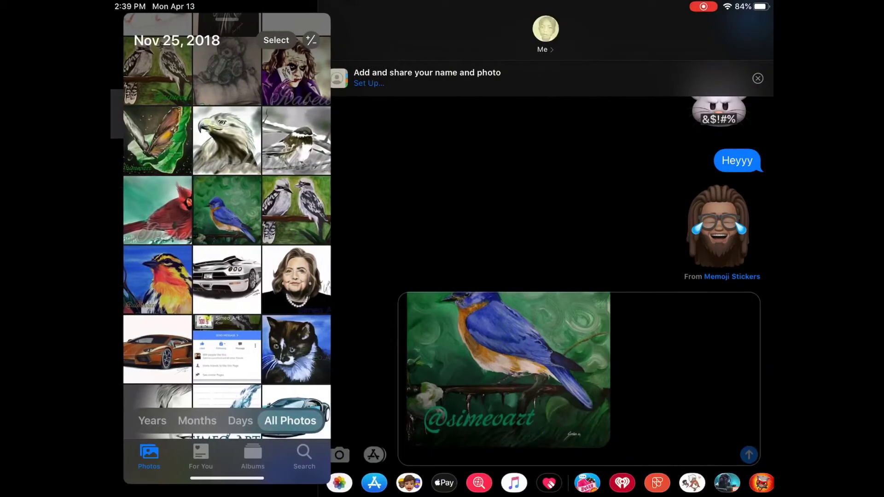
pyautogui.click(748, 455)
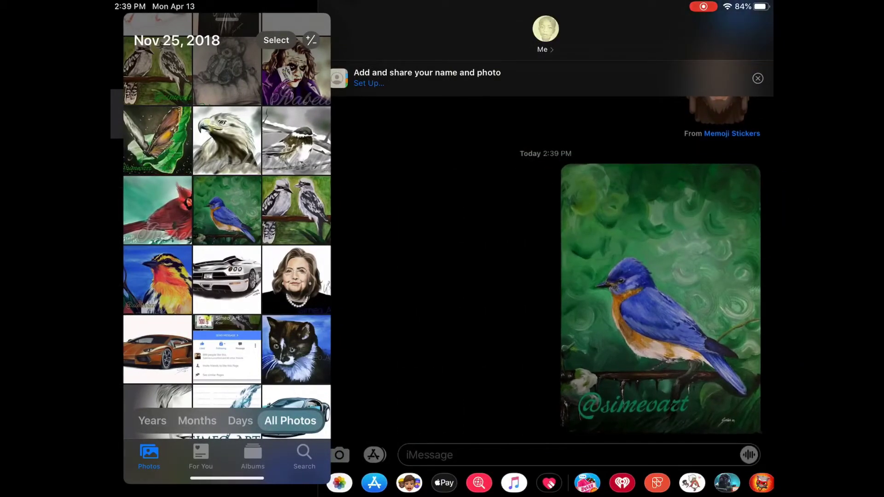
pyautogui.moveTo(227, 18); pyautogui.dragTo(651, 20)
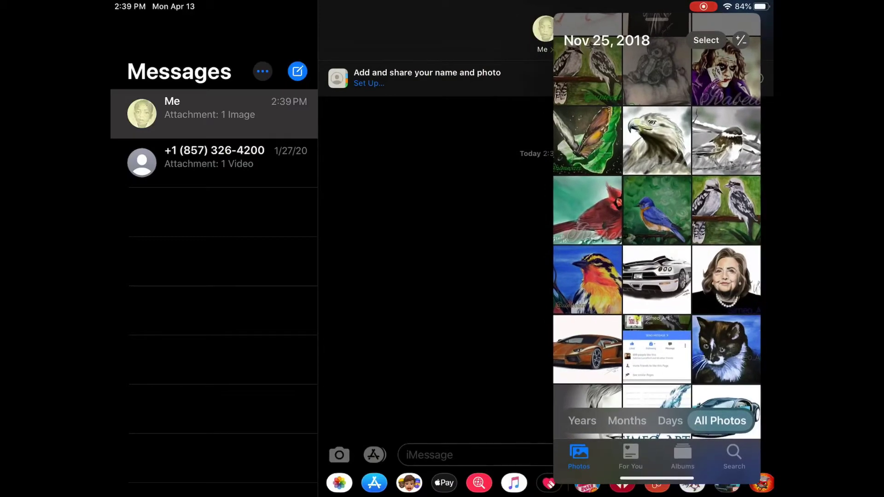
# Launch Kindle from the Dock as a Slide Over panel, then hide it off the right edge.
pyautogui.moveTo(442, 495); pyautogui.dragTo(441, 441)
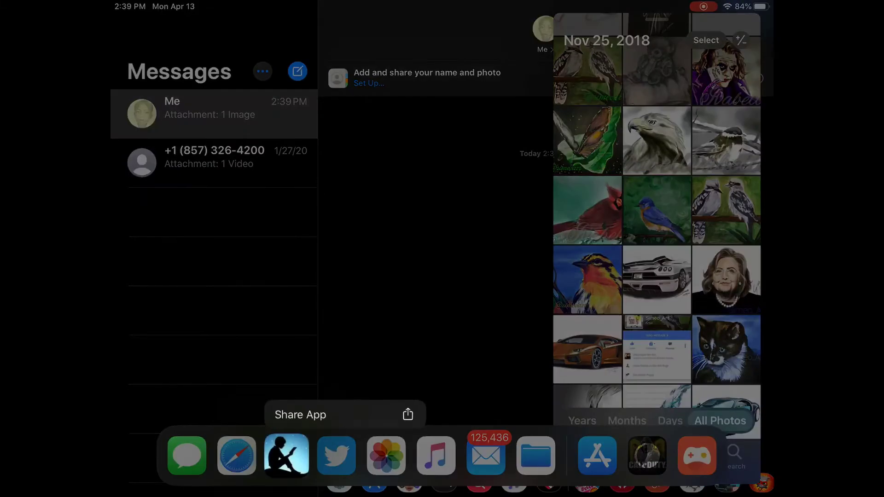
pyautogui.moveTo(287, 456)
pyautogui.mouseDown()
pyautogui.moveTo(295, 380)
pyautogui.moveTo(428, 213)
pyautogui.moveTo(636, 211)
pyautogui.moveTo(691, 201)
pyautogui.moveTo(720, 207)
pyautogui.mouseUp()
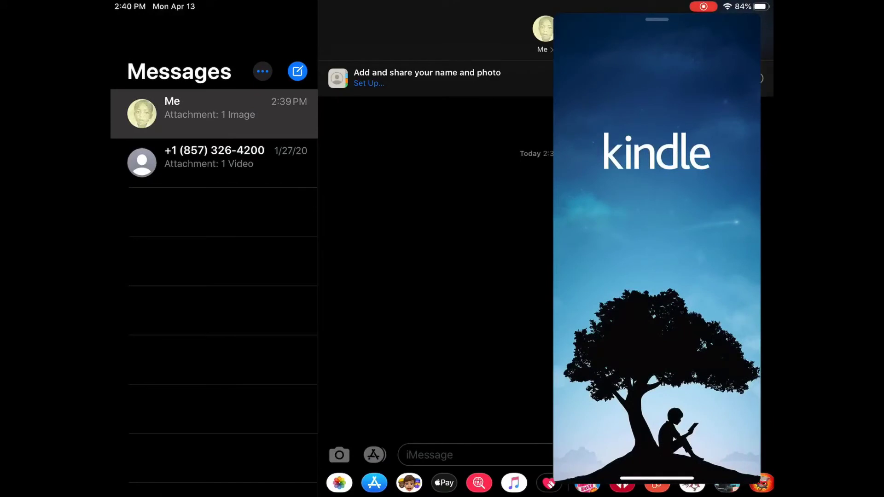
pyautogui.moveTo(657, 19); pyautogui.dragTo(767, 27)
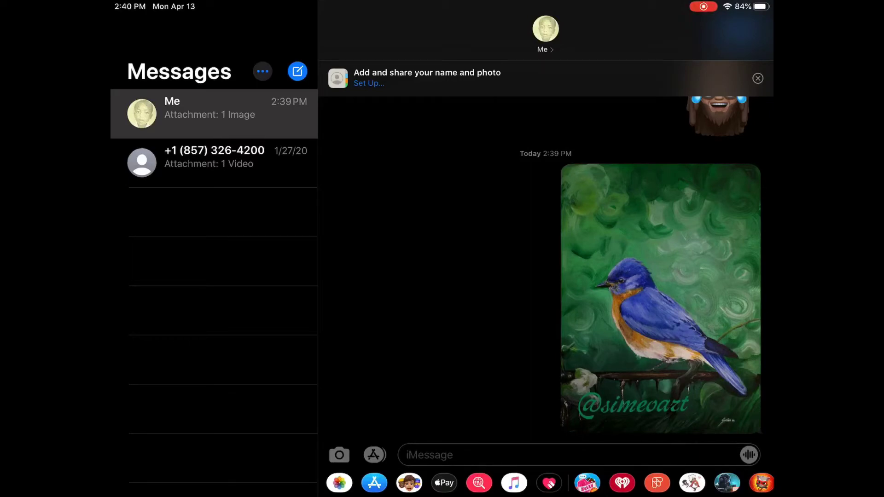
# Swipe the hidden Kindle panel back in and expand its Home page to full screen.
pyautogui.moveTo(442, 496); pyautogui.dragTo(442, 449)
pyautogui.moveTo(773, 276); pyautogui.dragTo(680, 276)
pyautogui.moveTo(771, 276); pyautogui.dragTo(556, 277)
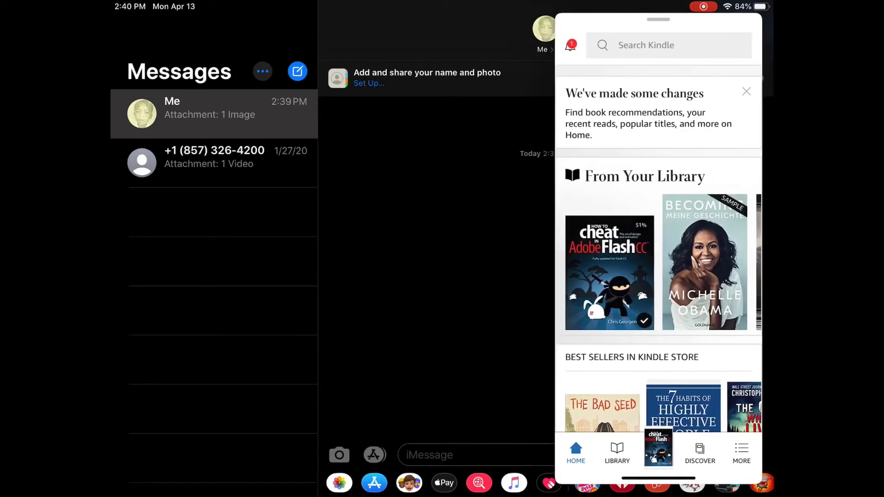
pyautogui.moveTo(657, 276); pyautogui.dragTo(597, 277)
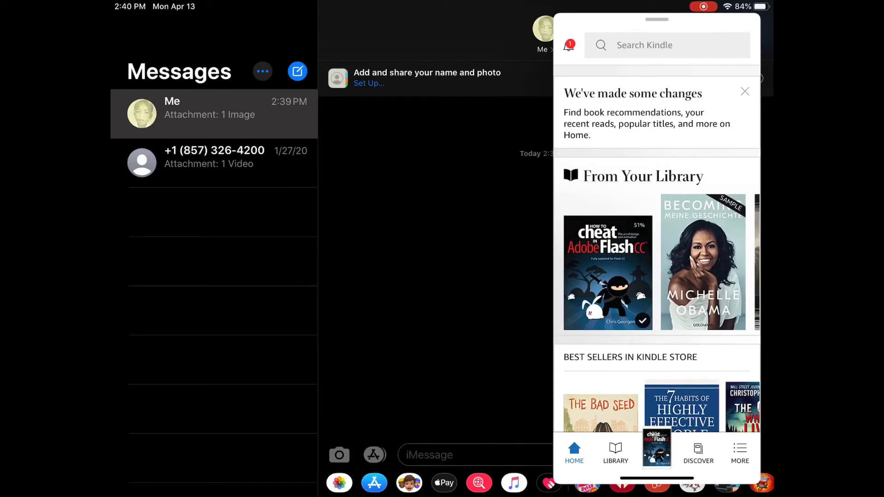
pyautogui.moveTo(569, 160); pyautogui.dragTo(295, 185)
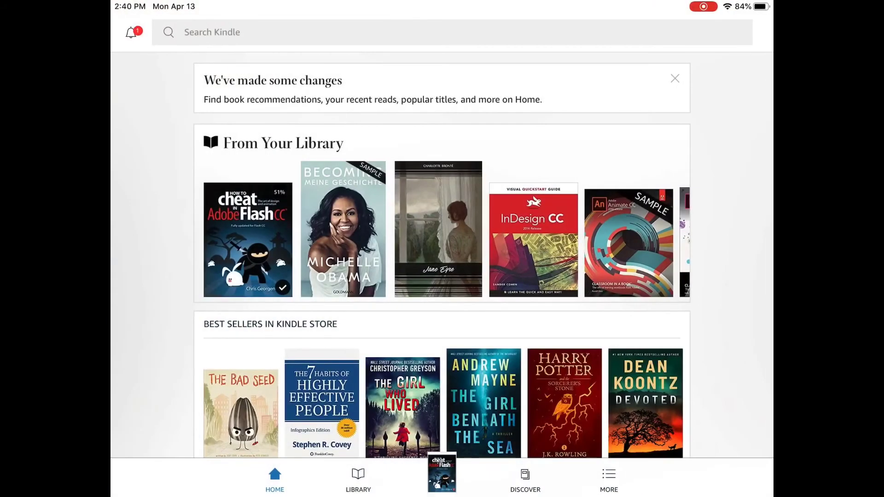
pyautogui.scroll(-5, 443, 255)
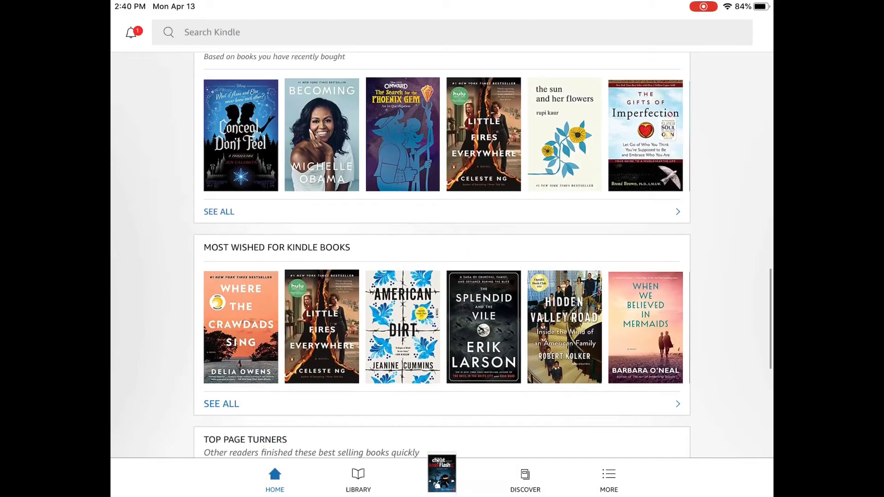
# Drop the Photos Slide Over into Split View beside the Kindle Home page.
pyautogui.moveTo(772, 248); pyautogui.dragTo(558, 249)
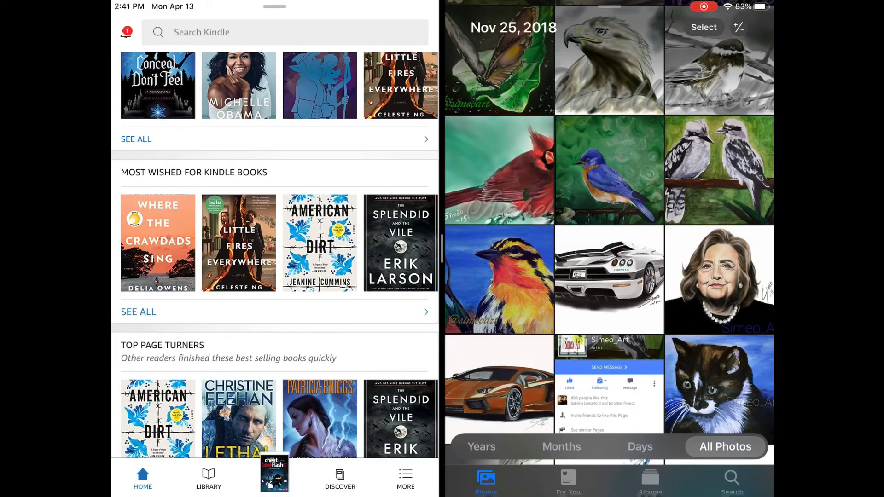
pyautogui.scroll(2, 608, 249)
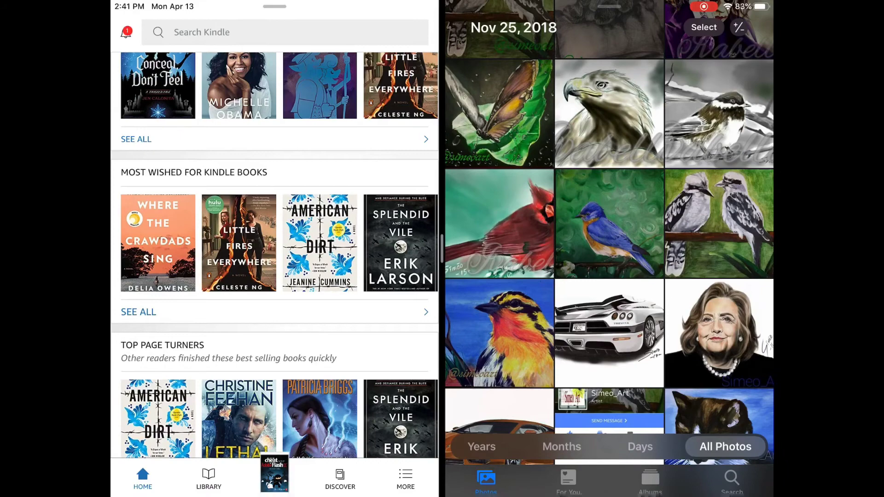
pyautogui.scroll(5, 275, 255)
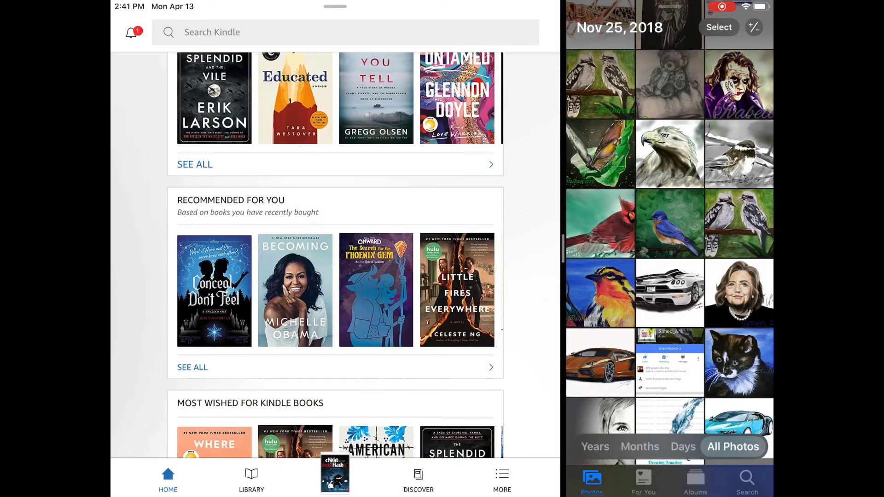
# Move the Split View divider so Kindle takes about two-thirds, leaving Photos narrower.
pyautogui.moveTo(563, 249); pyautogui.dragTo(350, 249)
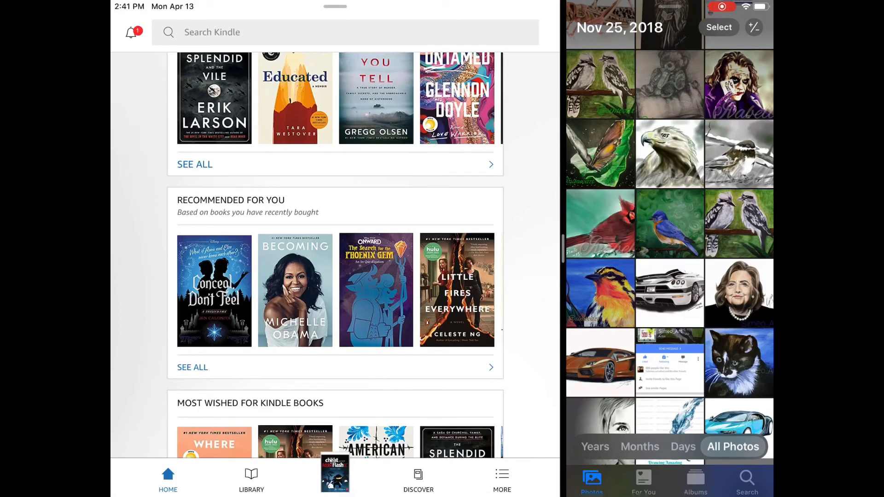
pyautogui.scroll(3, 336, 256)
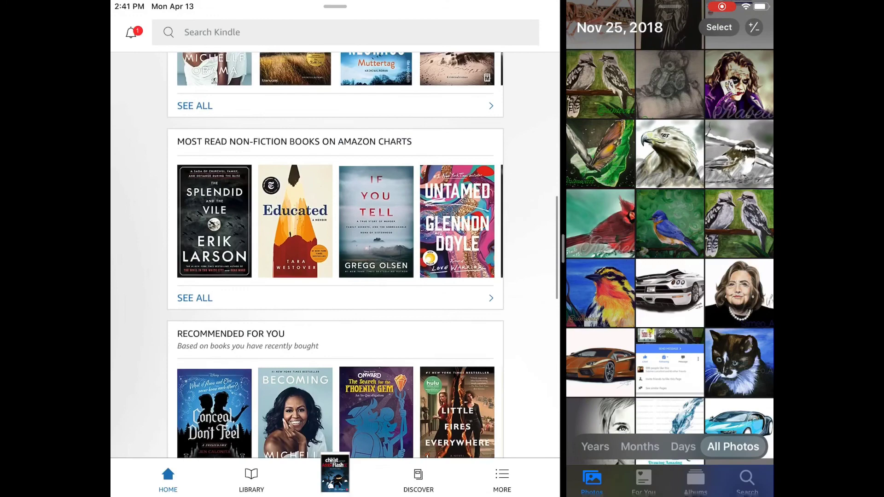